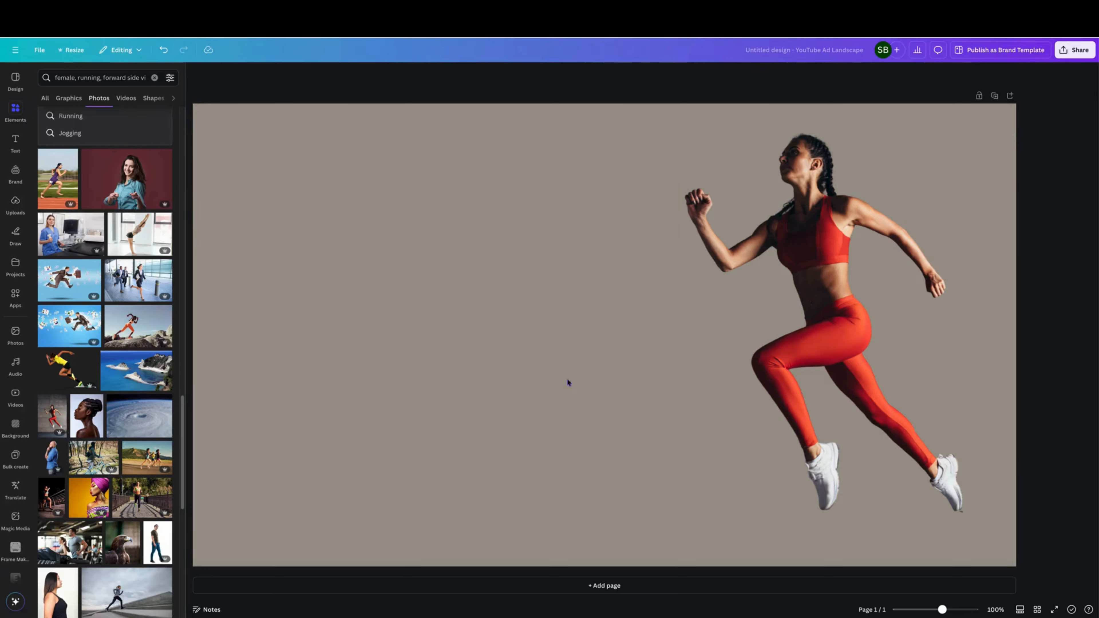
- View the stock details of the side-view fit woman photo and select the runner image on the page
{"action": "left_click", "coordinate": [60, 401]}
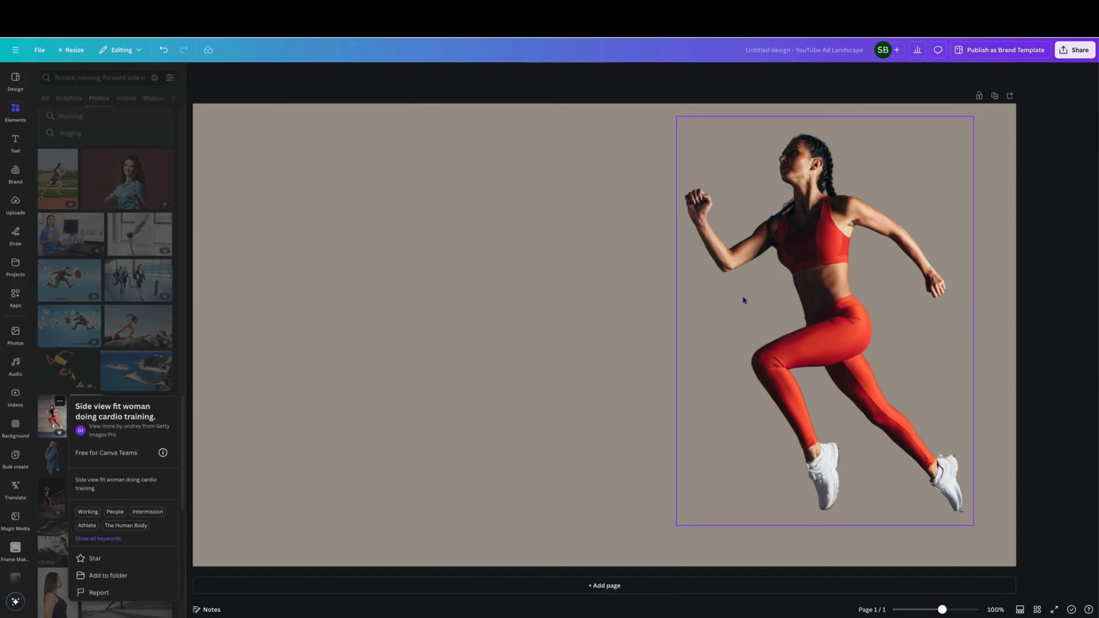
{"action": "left_click", "coordinate": [816, 265]}
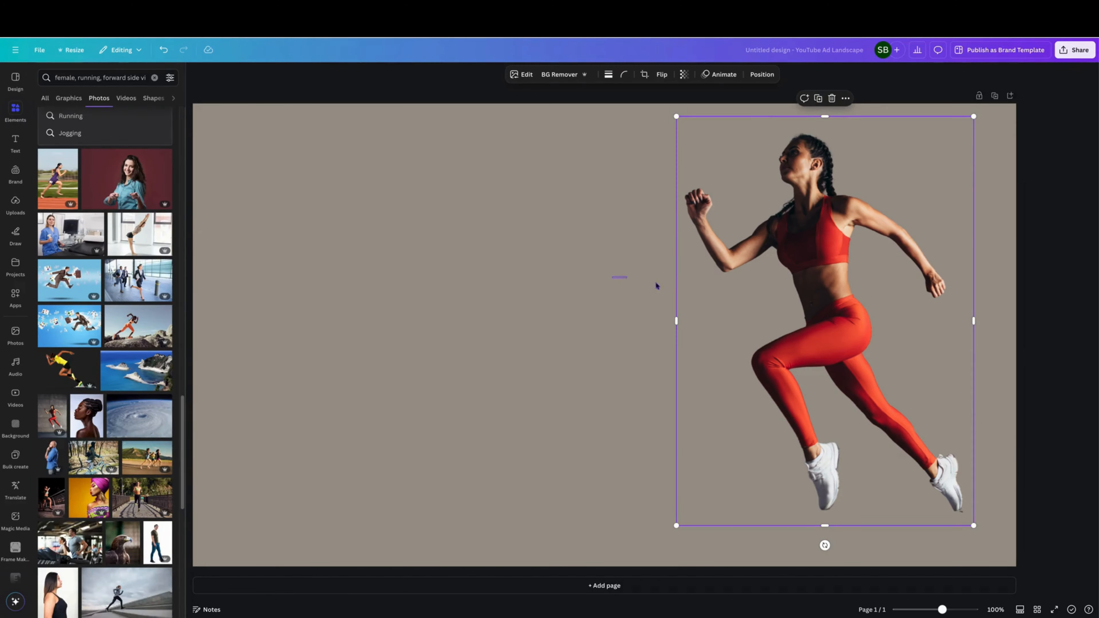
{"action": "right_click", "coordinate": [827, 312]}
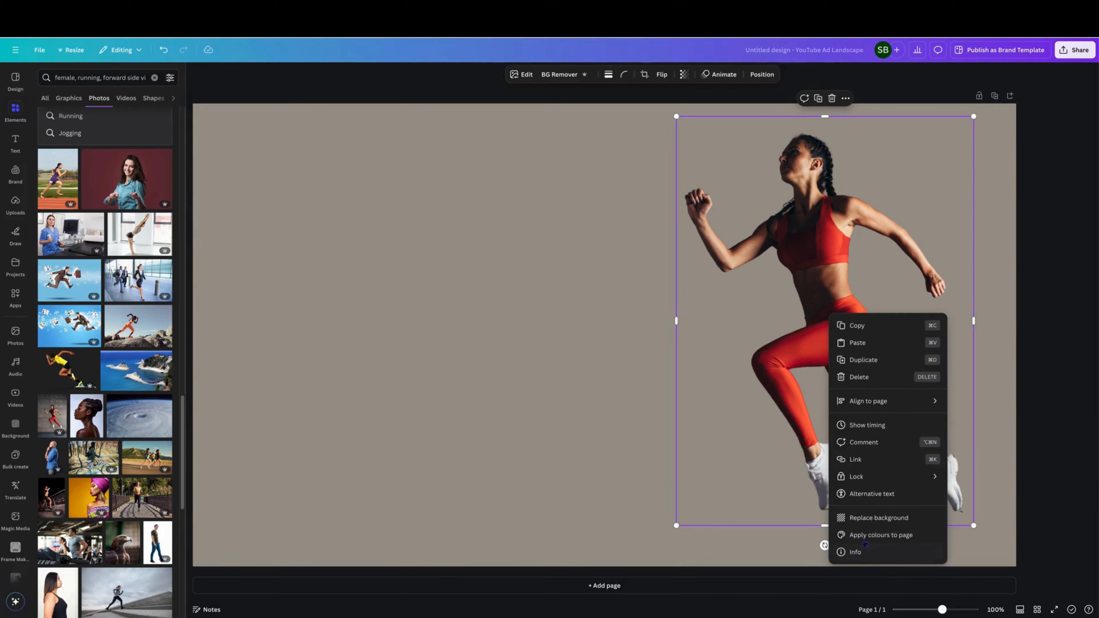
{"action": "left_click", "coordinate": [615, 344]}
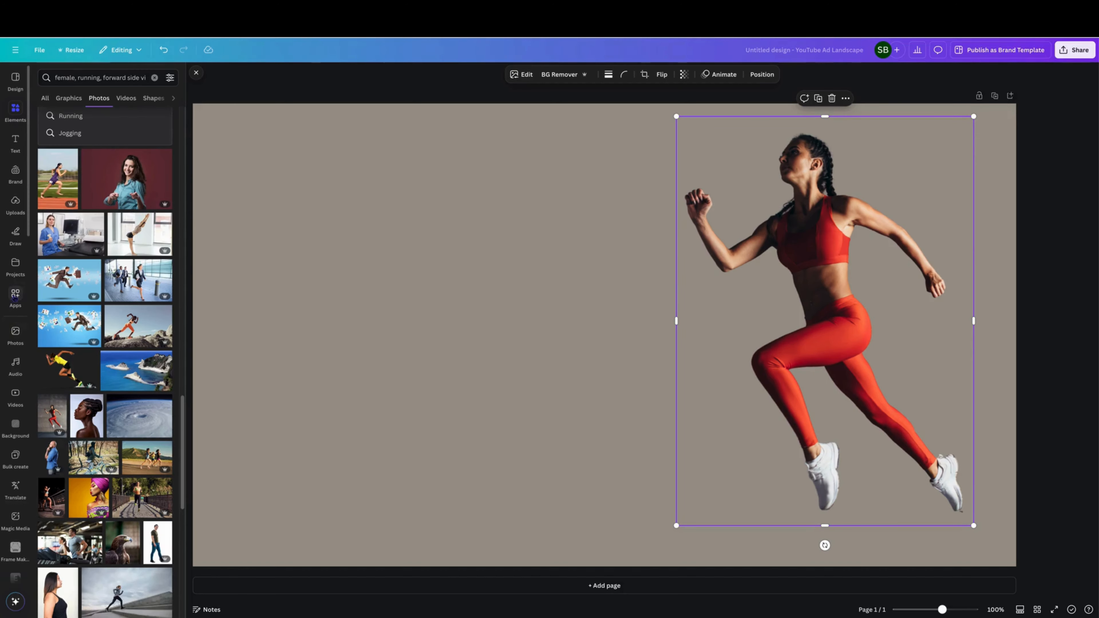
- Open the Replicator app for the selected runner and preview its Linear, Grid, Circular and Wave patterns
{"action": "left_click", "coordinate": [15, 297]}
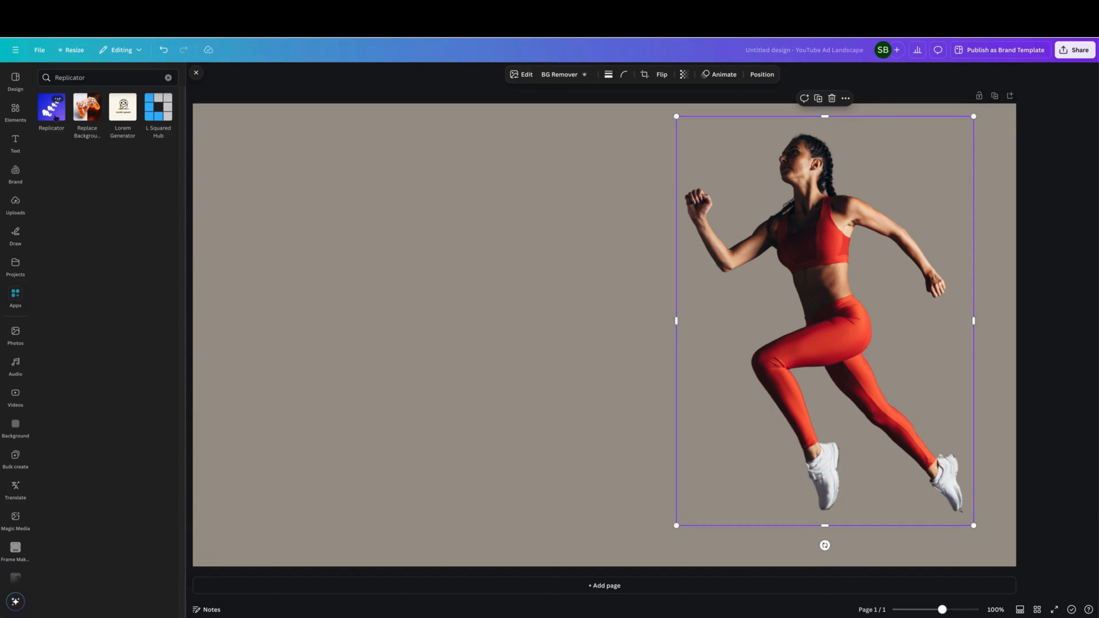
{"action": "left_click", "coordinate": [56, 118]}
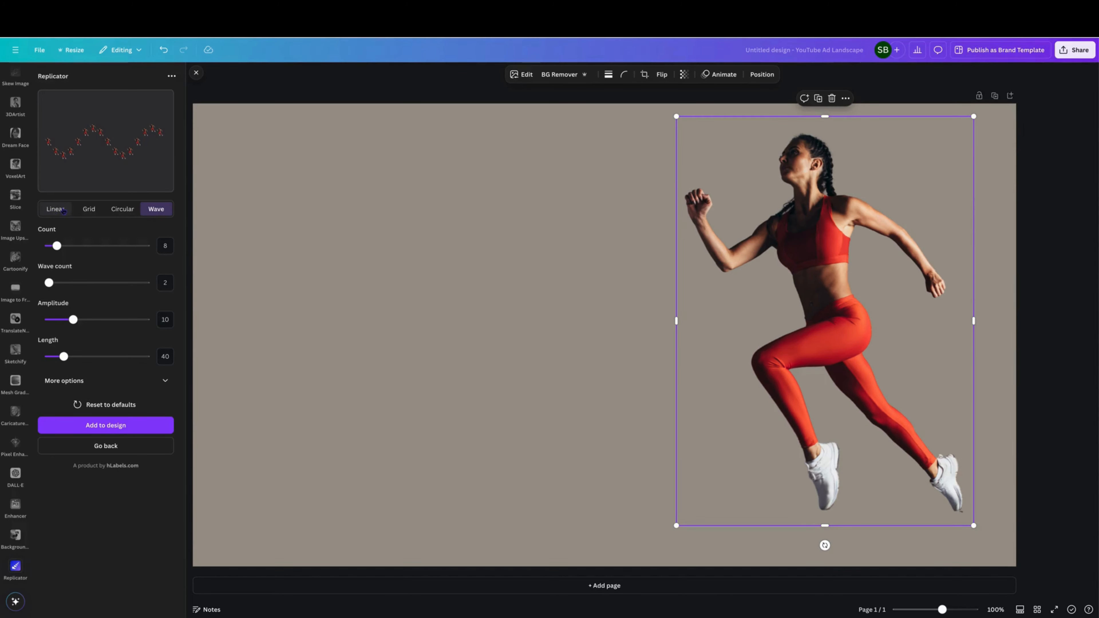
{"action": "left_click", "coordinate": [63, 210]}
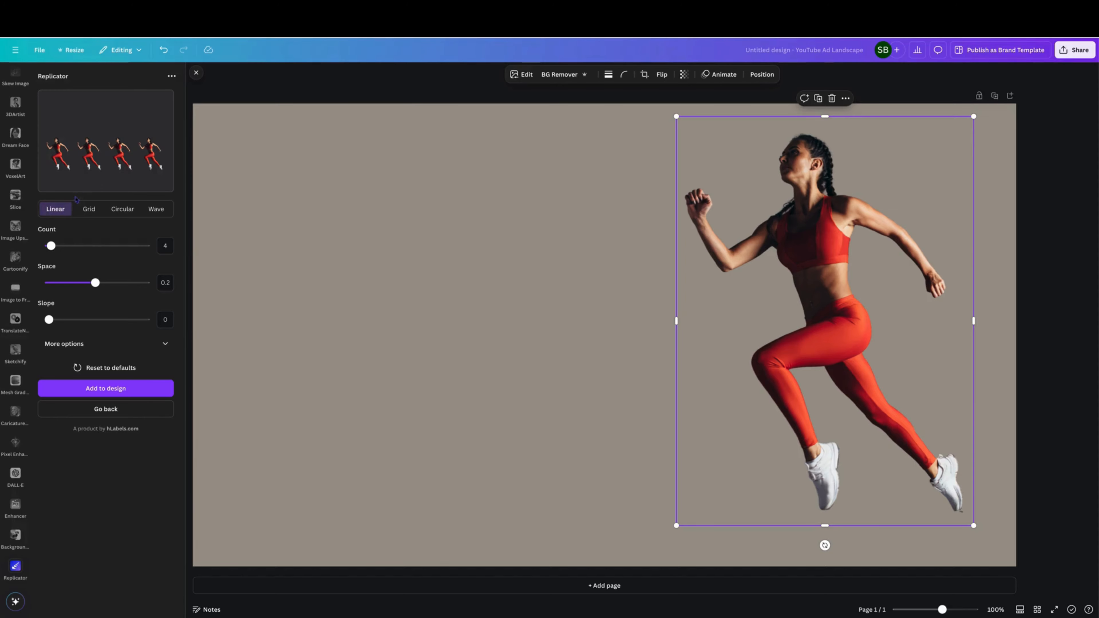
{"action": "left_click", "coordinate": [88, 207]}
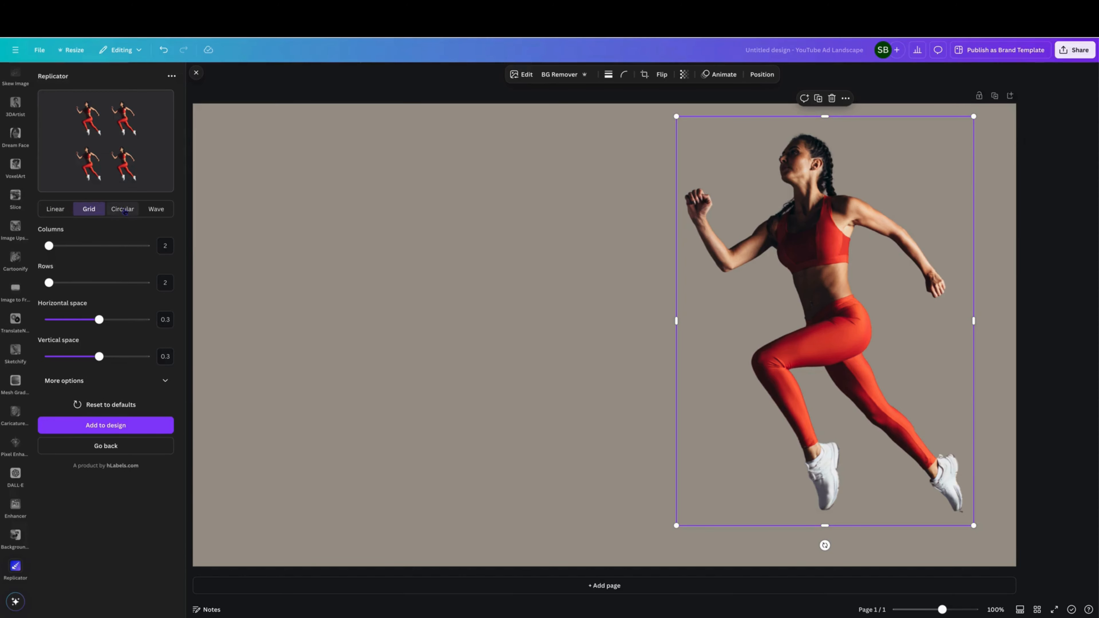
{"action": "left_click", "coordinate": [124, 211]}
{"action": "left_click", "coordinate": [157, 210]}
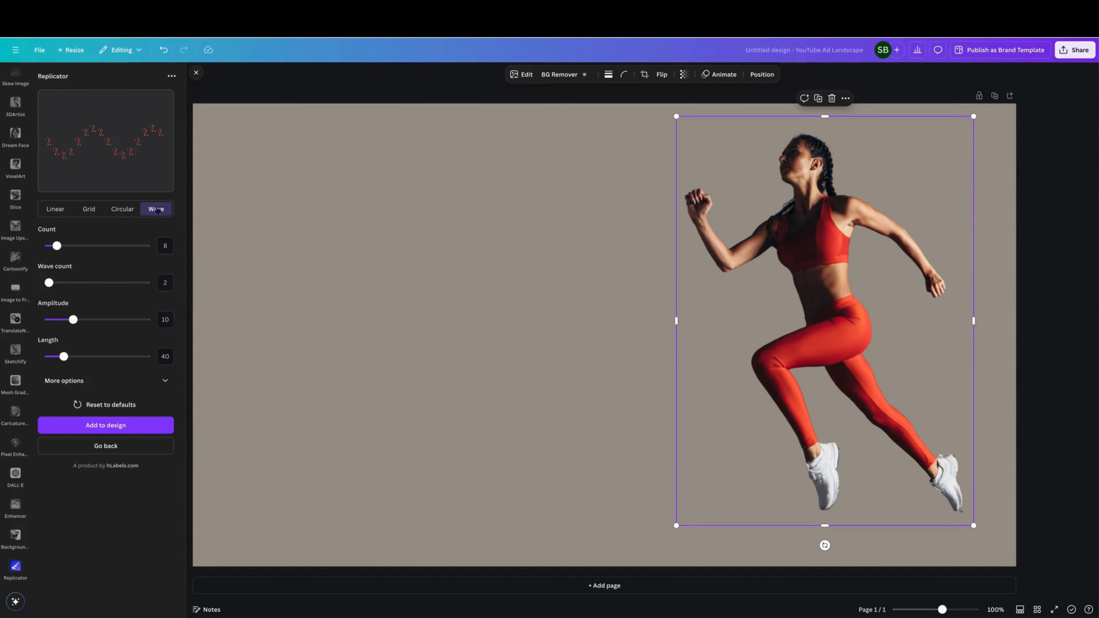
- Add a Linear replication of four runners to the design and place it in the page's upper-left area
{"action": "left_click", "coordinate": [54, 208]}
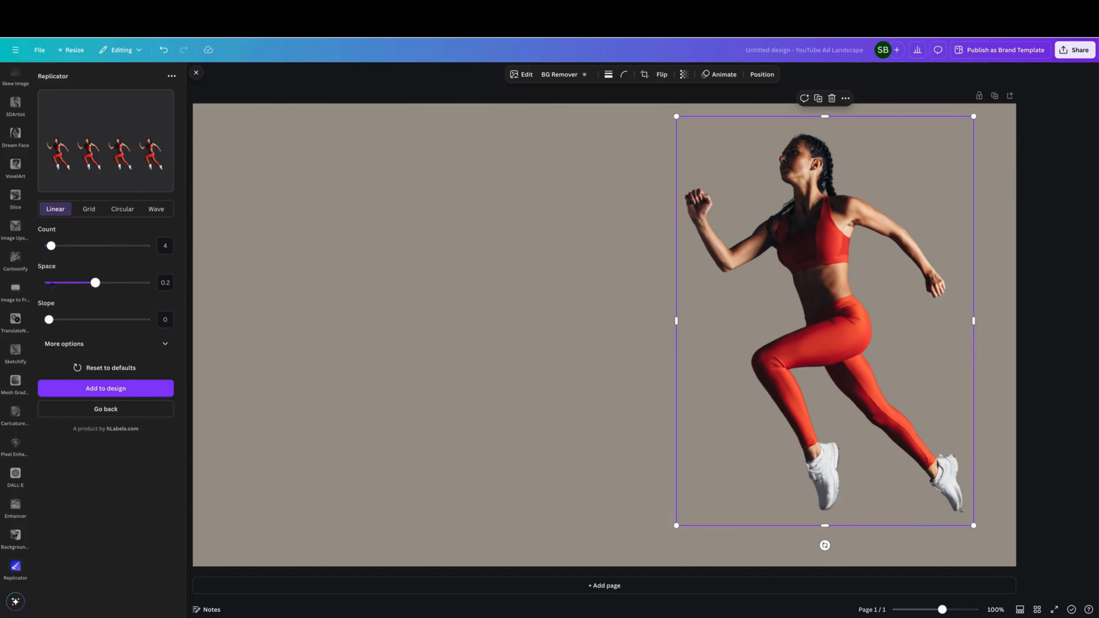
{"action": "left_click", "coordinate": [106, 388]}
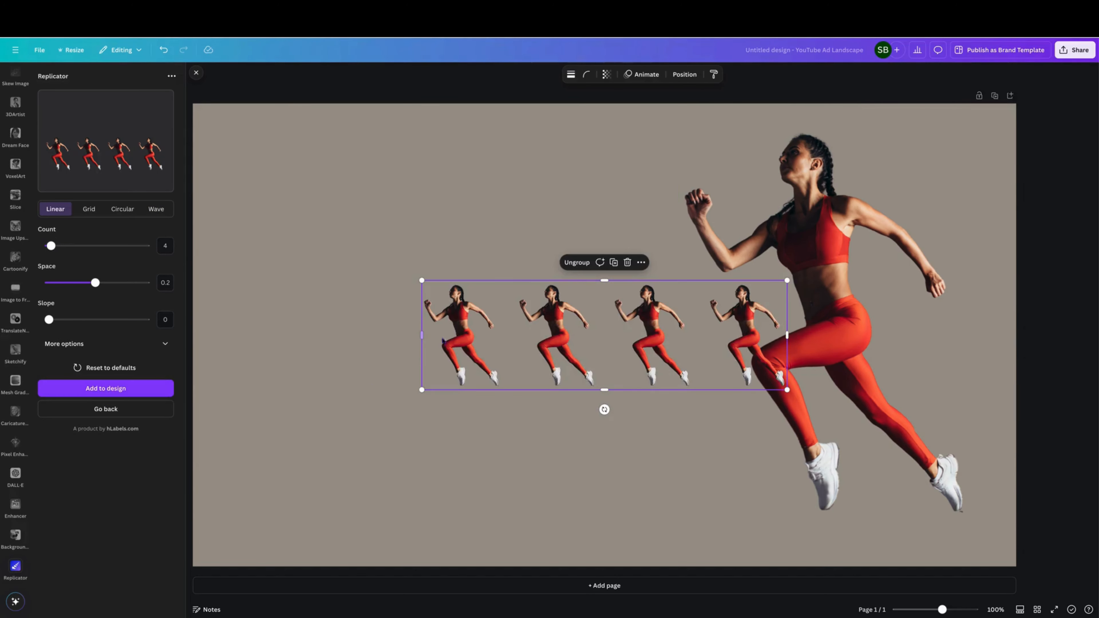
{"action": "left_click_drag", "start_coordinate": [558, 353], "coordinate": [345, 190]}
- Add a Grid replication of the runner with 2 columns and 2 rows, and place it below the linear row
{"action": "left_click", "coordinate": [89, 209]}
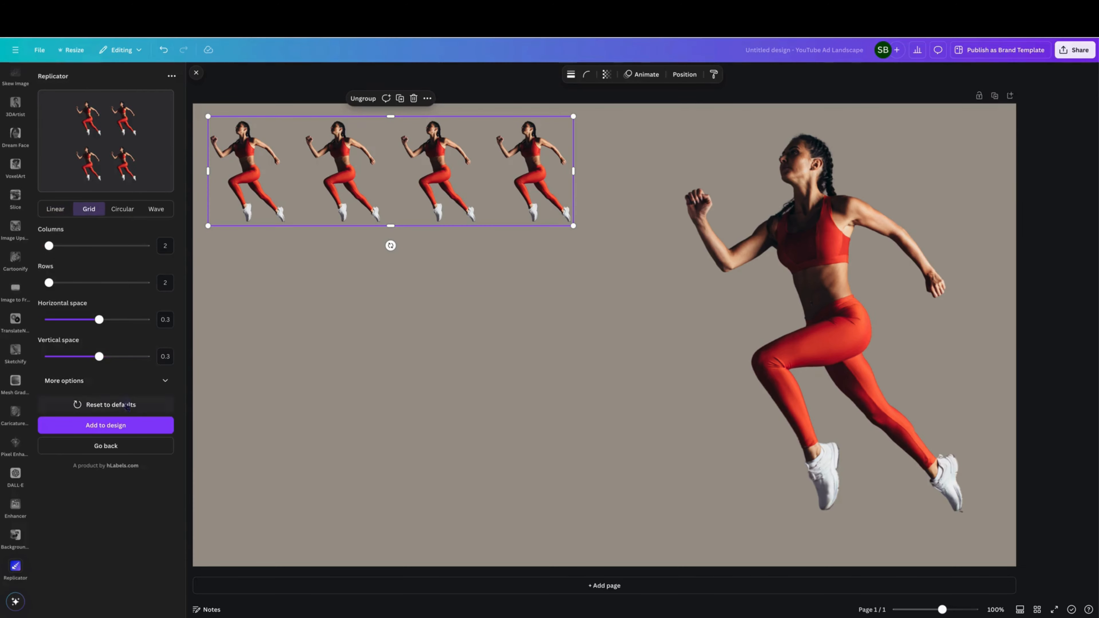
{"action": "left_click", "coordinate": [125, 425]}
{"action": "left_click_drag", "start_coordinate": [588, 321], "coordinate": [283, 325]}
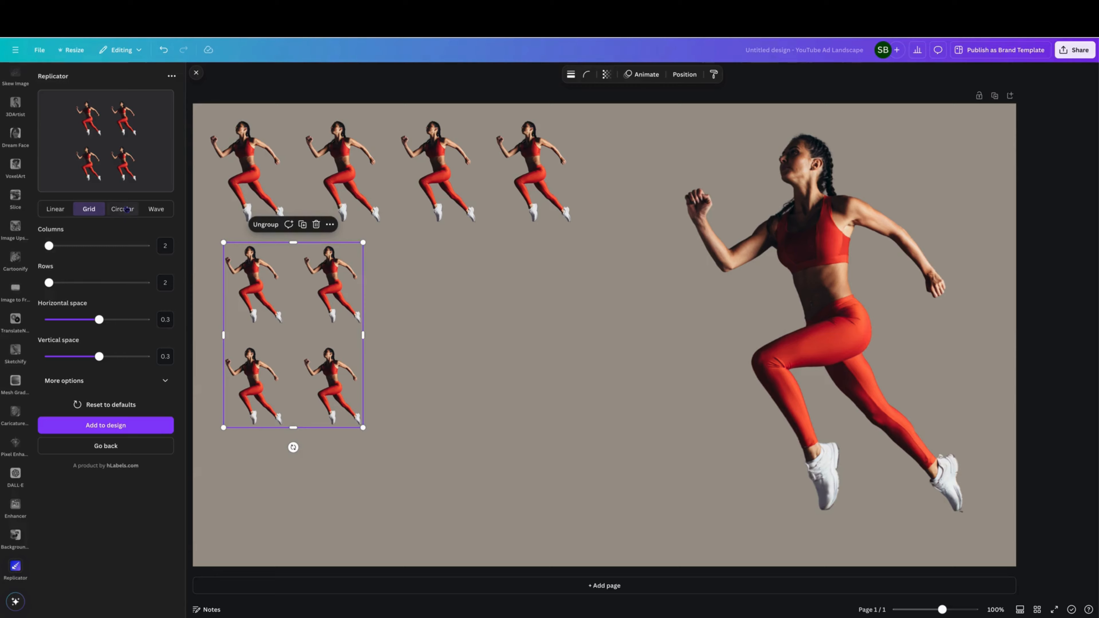
- Add a Circular replication of six runners and place it beside the 2 by 2 grid
{"action": "left_click", "coordinate": [127, 209]}
{"action": "left_click", "coordinate": [106, 401]}
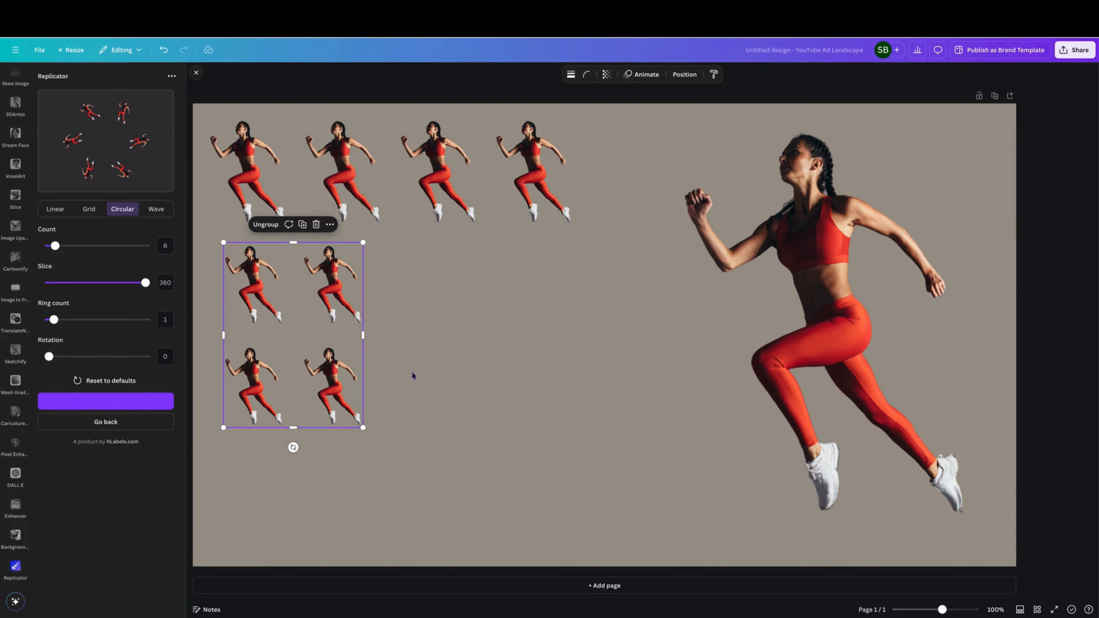
{"action": "left_click_drag", "start_coordinate": [629, 298], "coordinate": [512, 298]}
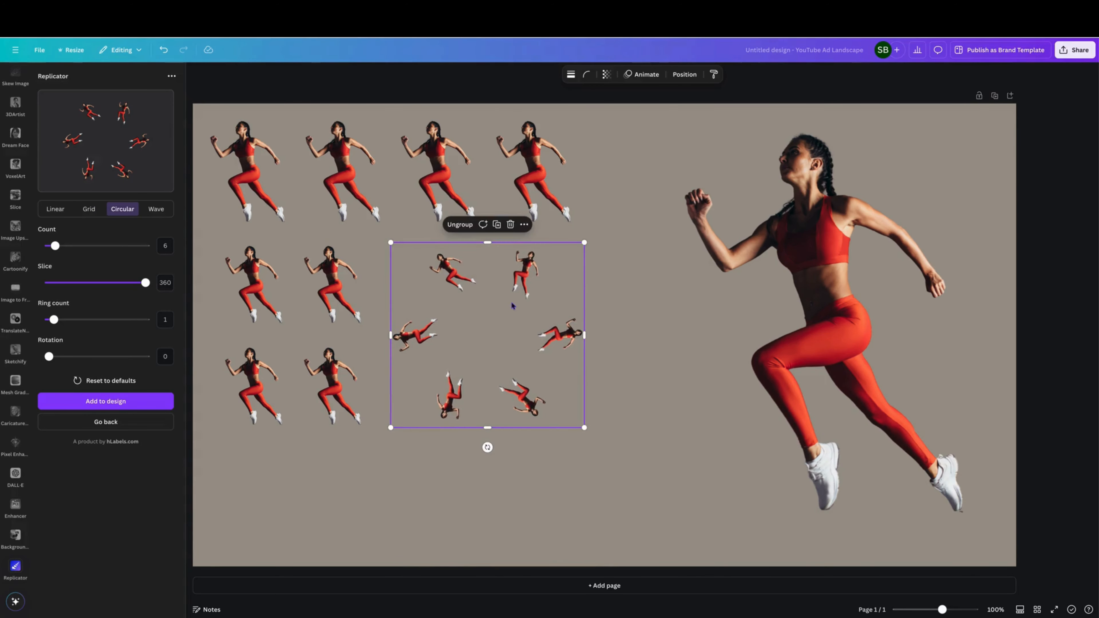
- Add a Wave replication with count 8 and wave count 2, and place it below the grid and circle
{"action": "left_click", "coordinate": [156, 209]}
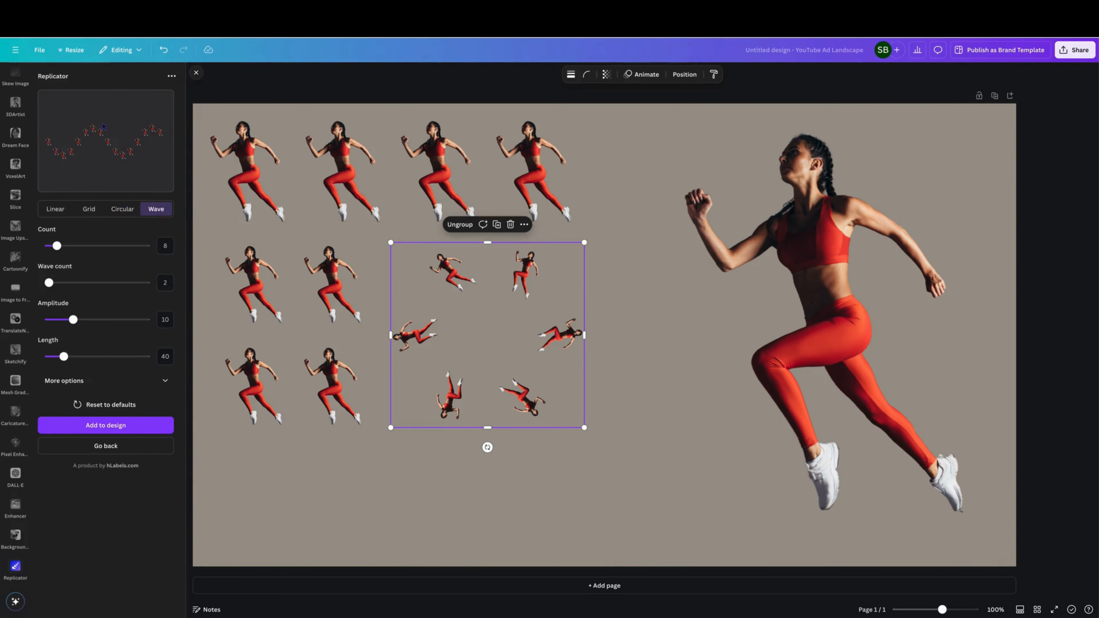
{"action": "left_click", "coordinate": [141, 428]}
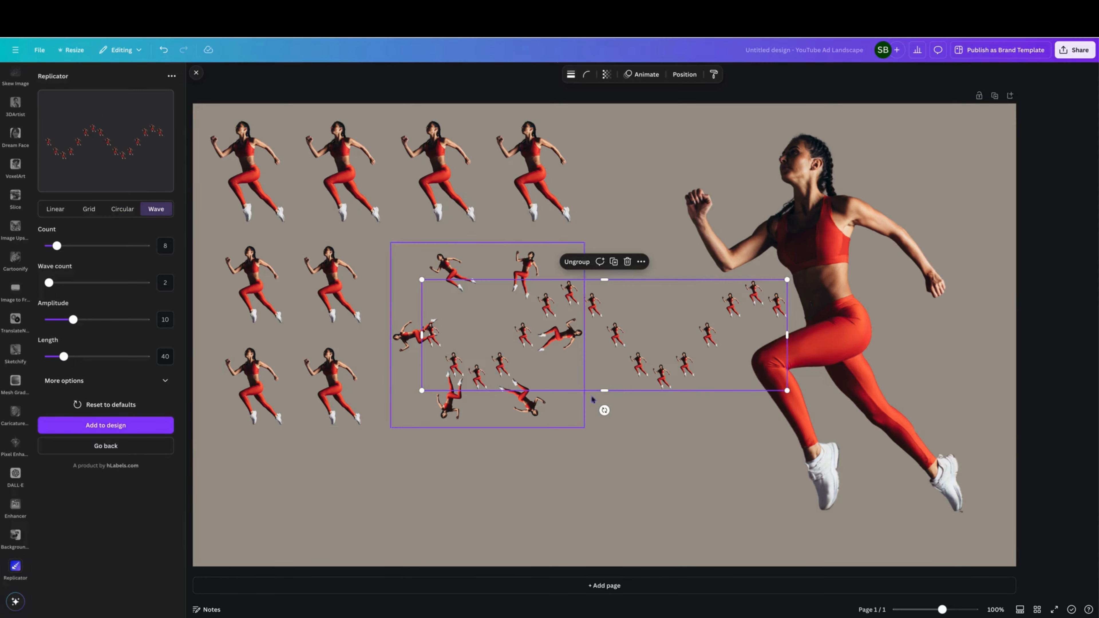
{"action": "left_click_drag", "start_coordinate": [625, 375], "coordinate": [454, 506]}
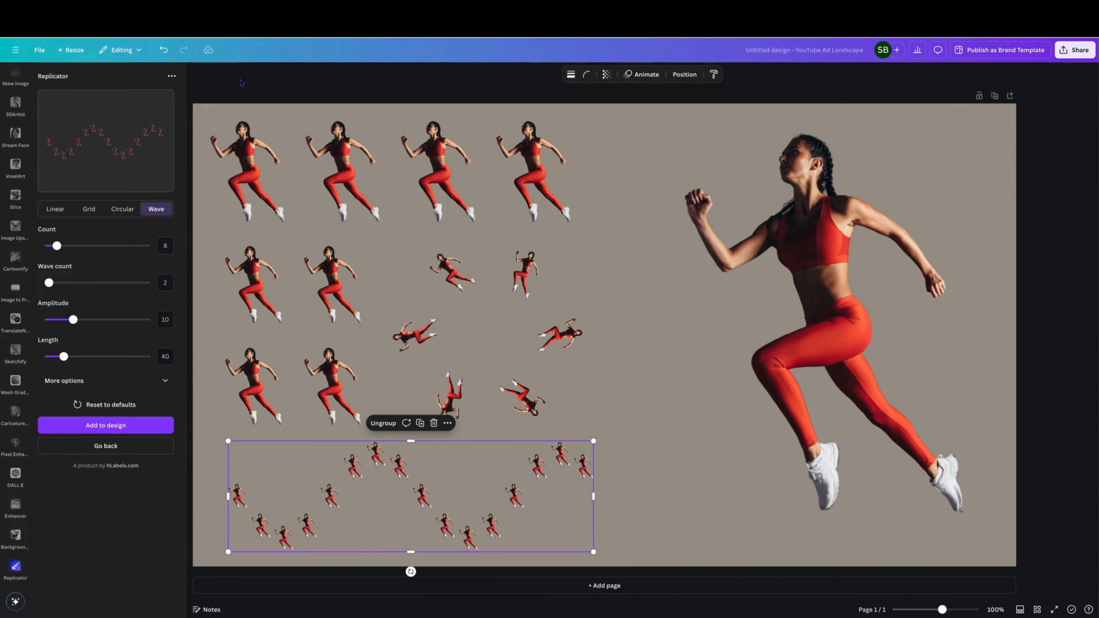
- Delete the linear, grid, circular and wave groups together, keeping only the large runner
{"action": "left_click_drag", "start_coordinate": [240, 80], "coordinate": [607, 514]}
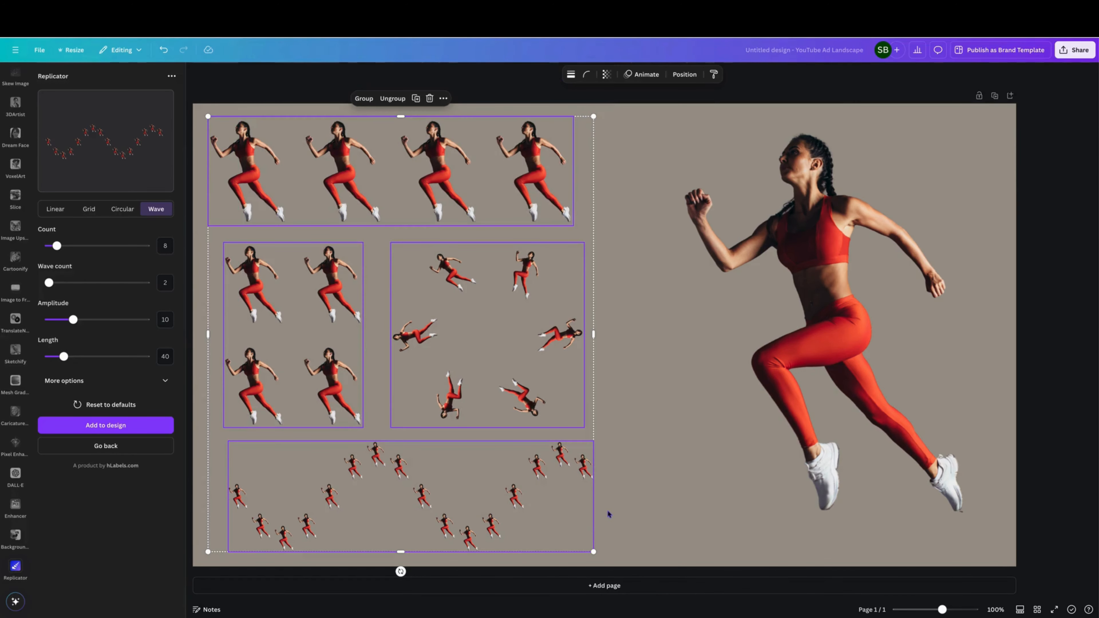
{"action": "key", "text": "Delete"}
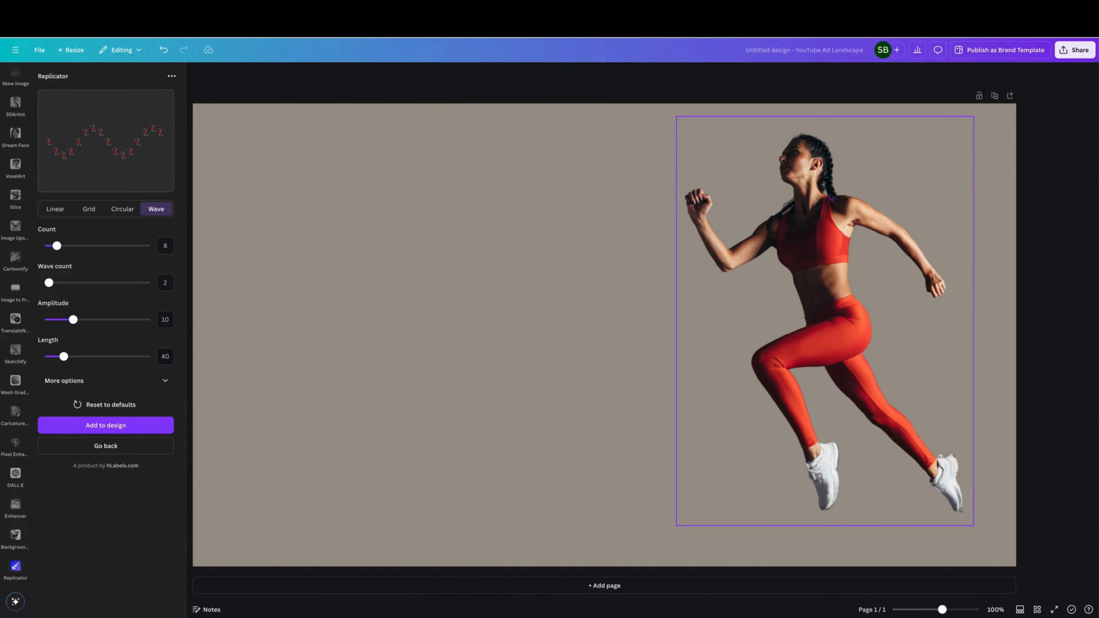
- Configure a Linear replication of the runner with a count of 20, a space of 0.475 and a slope of 0
{"action": "left_click", "coordinate": [64, 212]}
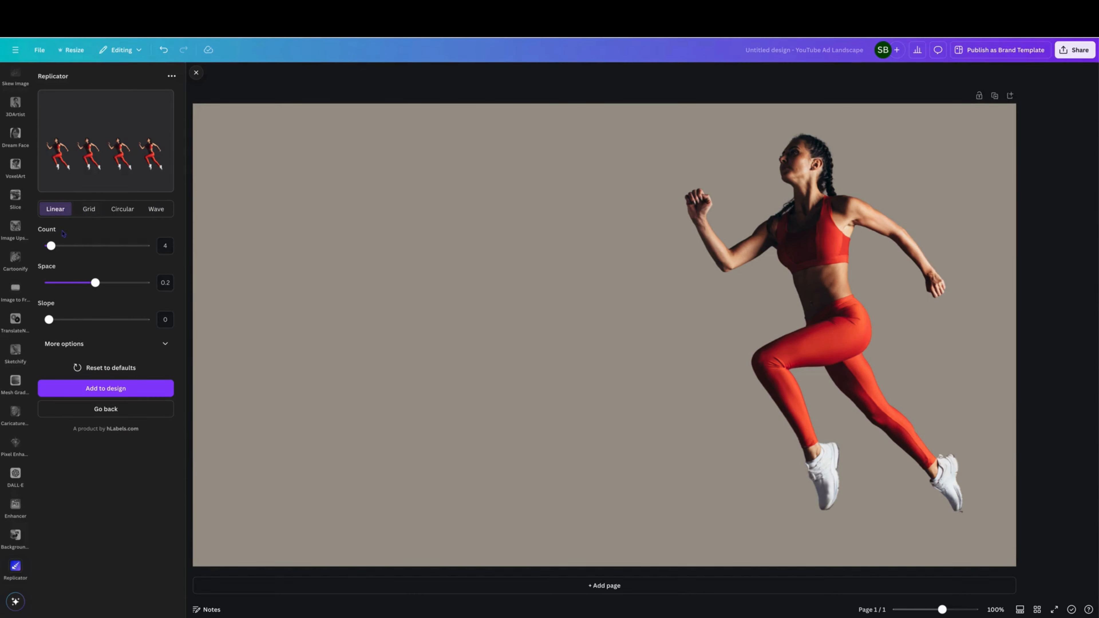
{"action": "left_click", "coordinate": [52, 246]}
{"action": "left_click_drag", "start_coordinate": [53, 246], "coordinate": [106, 285]}
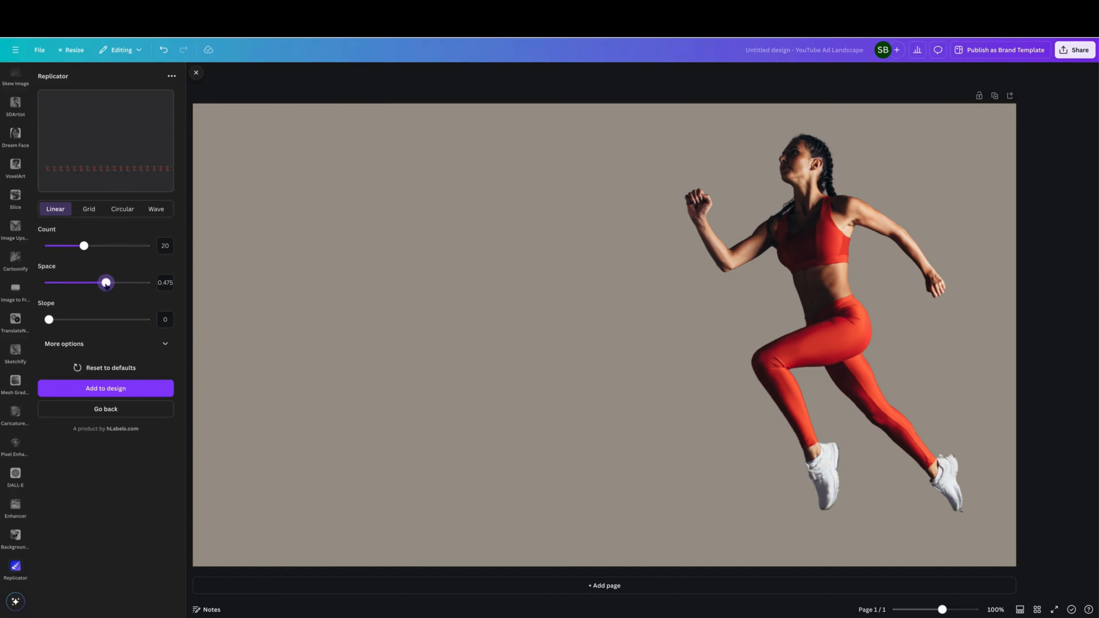
{"action": "mouse_move", "coordinate": [49, 320]}
{"action": "left_mouse_down"}
{"action": "mouse_move", "coordinate": [60, 320]}
{"action": "mouse_move", "coordinate": [34, 324]}
{"action": "mouse_move", "coordinate": [147, 319]}
{"action": "mouse_move", "coordinate": [47, 321]}
{"action": "left_mouse_up"}
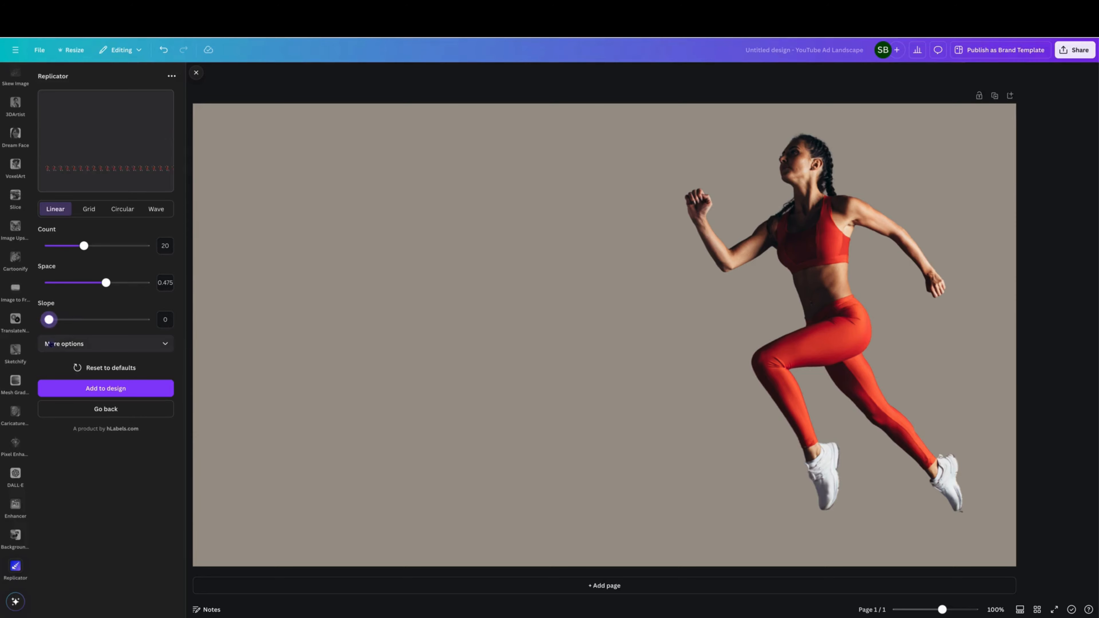
- Set the size ratio to 1.1, with rotation and skews at 0 and space ratio at 1, and add the replicated row to the design
{"action": "left_click", "coordinate": [70, 345]}
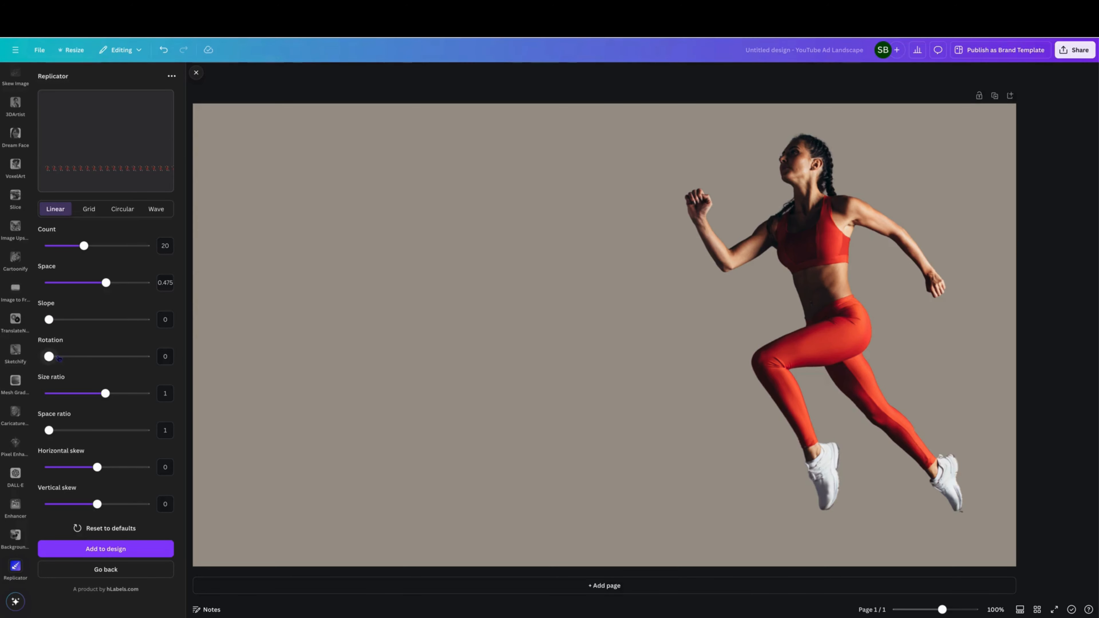
{"action": "mouse_move", "coordinate": [49, 356]}
{"action": "left_mouse_down"}
{"action": "mouse_move", "coordinate": [145, 357]}
{"action": "mouse_move", "coordinate": [34, 367]}
{"action": "left_mouse_up"}
{"action": "mouse_move", "coordinate": [106, 393]}
{"action": "left_mouse_down"}
{"action": "mouse_move", "coordinate": [145, 394]}
{"action": "mouse_move", "coordinate": [113, 393]}
{"action": "left_mouse_up"}
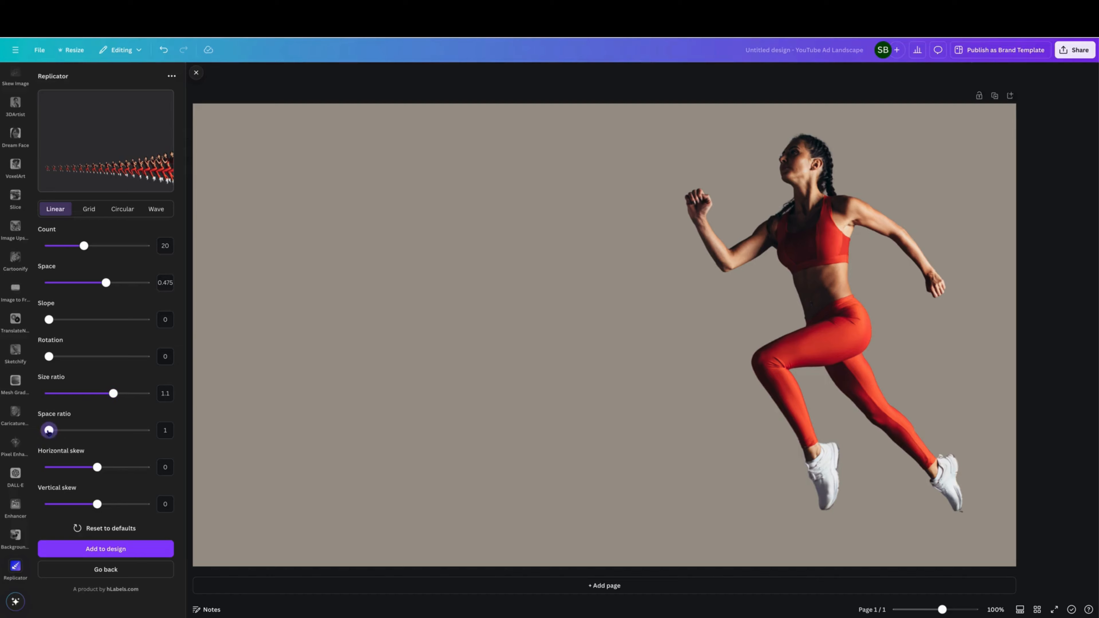
{"action": "mouse_move", "coordinate": [49, 431]}
{"action": "left_mouse_down"}
{"action": "mouse_move", "coordinate": [73, 431]}
{"action": "mouse_move", "coordinate": [42, 436]}
{"action": "left_mouse_up"}
{"action": "mouse_move", "coordinate": [97, 467]}
{"action": "left_mouse_down"}
{"action": "mouse_move", "coordinate": [145, 467]}
{"action": "mouse_move", "coordinate": [98, 467]}
{"action": "left_mouse_up"}
{"action": "mouse_move", "coordinate": [98, 506]}
{"action": "left_mouse_down"}
{"action": "mouse_move", "coordinate": [145, 504]}
{"action": "mouse_move", "coordinate": [98, 512]}
{"action": "left_mouse_up"}
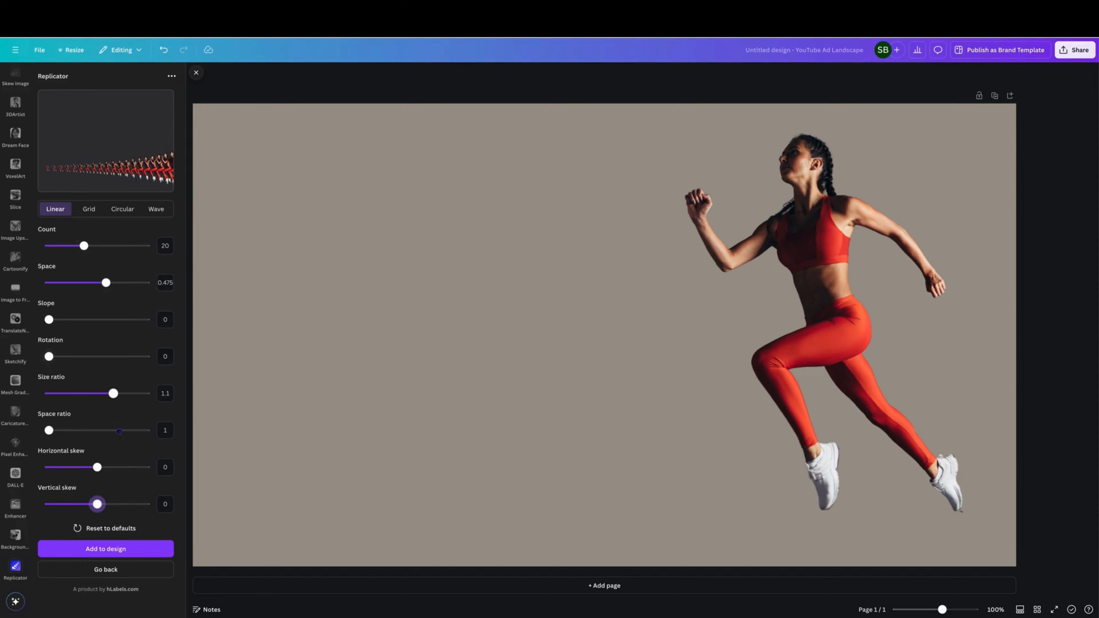
{"action": "left_click", "coordinate": [124, 554]}
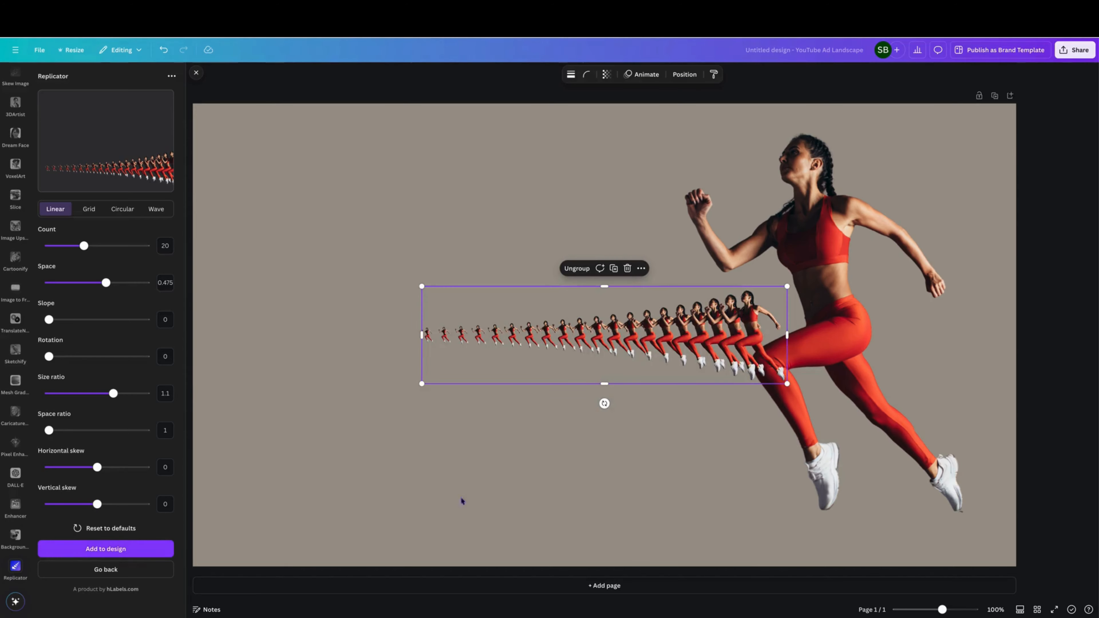
- Enlarge the row of 20 runners to nearly the full page width and centre it on the page
{"action": "left_click_drag", "start_coordinate": [633, 340], "coordinate": [444, 348]}
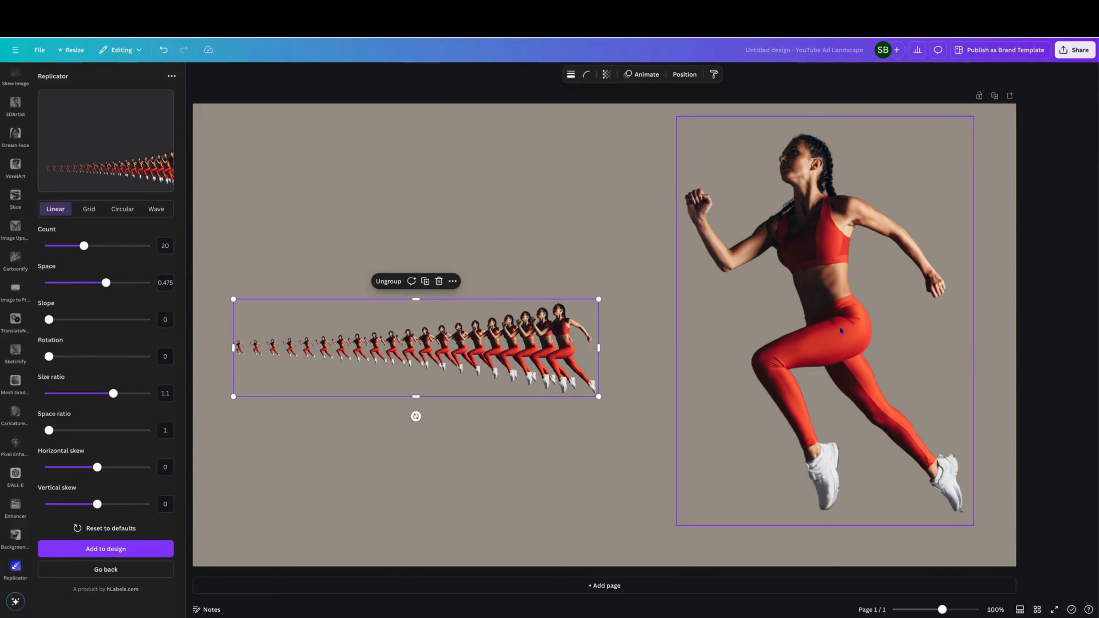
{"action": "left_click", "coordinate": [599, 301]}
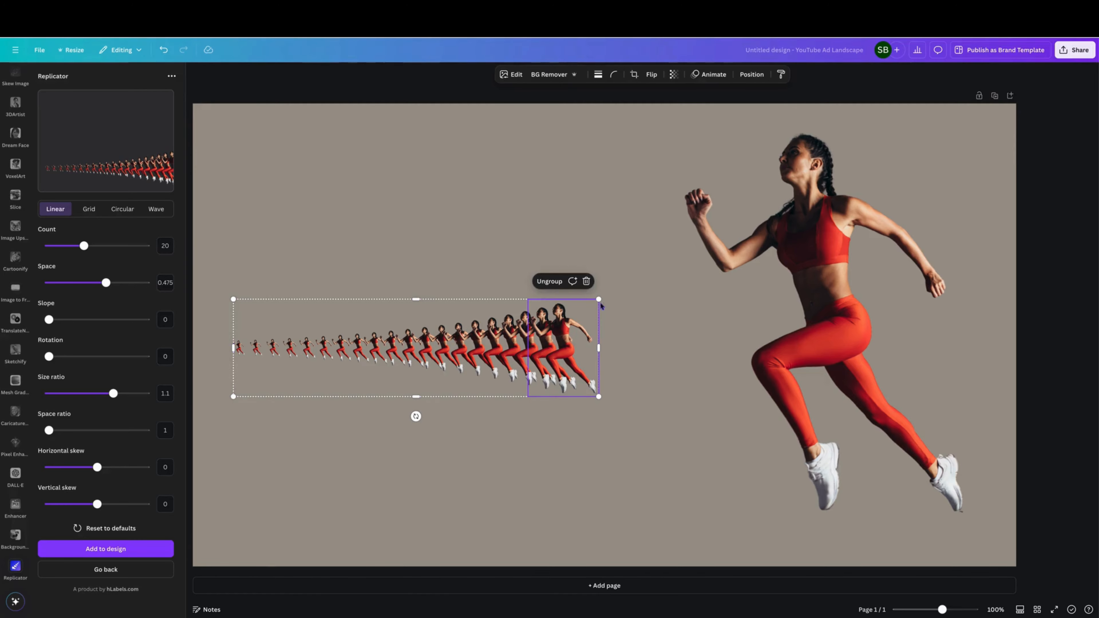
{"action": "left_click_drag", "start_coordinate": [599, 300], "coordinate": [1043, 262]}
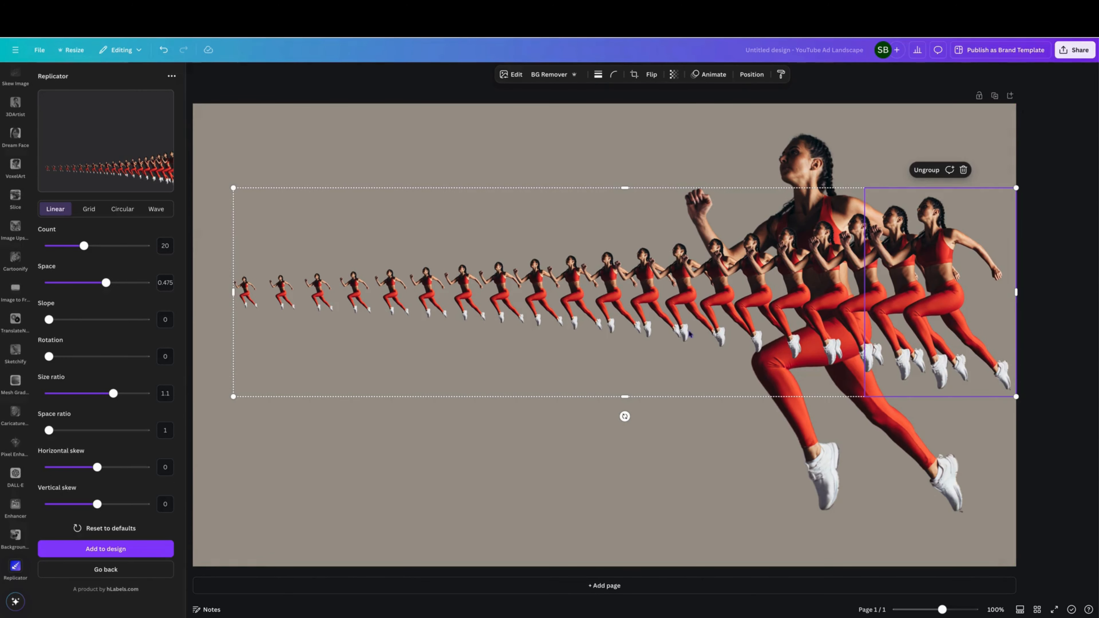
{"action": "left_click_drag", "start_coordinate": [910, 259], "coordinate": [886, 290]}
{"action": "left_click_drag", "start_coordinate": [887, 282], "coordinate": [885, 279]}
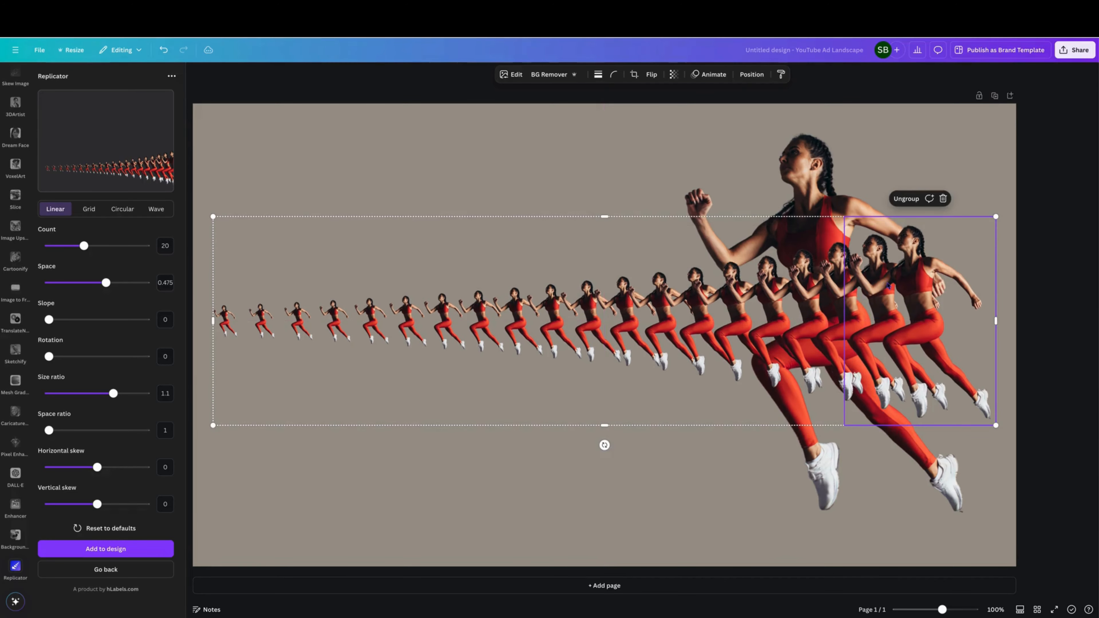
- Move the large runner image to the middle of the page, flush with the page's upper edge
{"action": "left_click", "coordinate": [812, 195]}
{"action": "left_click_drag", "start_coordinate": [810, 193], "coordinate": [561, 177]}
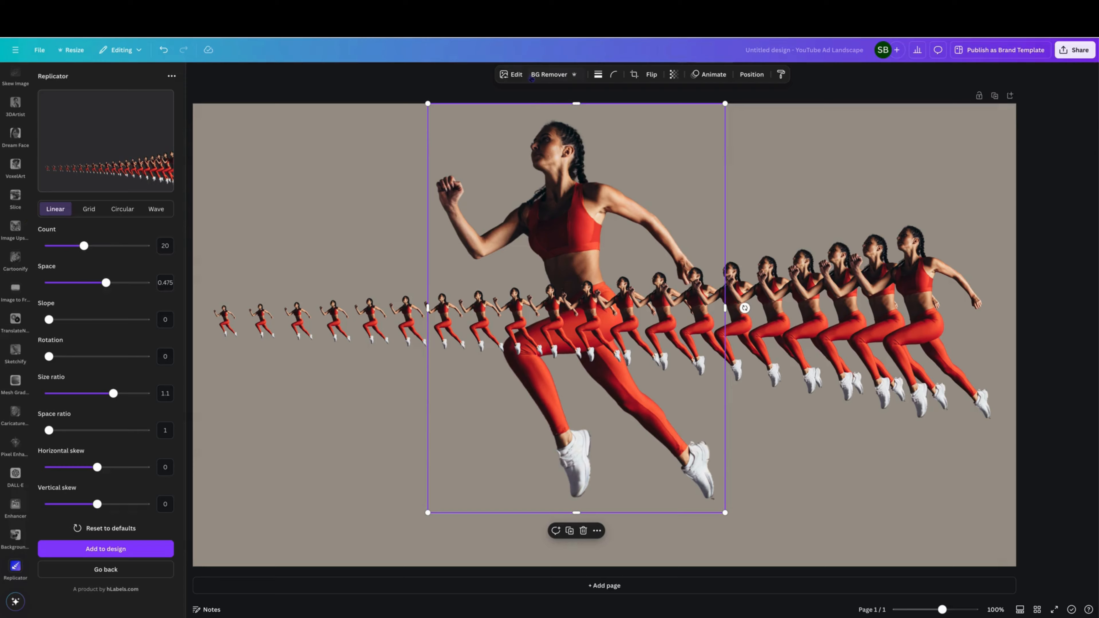
- Set the contrast of the large runner image to 29, applied to the whole image
{"action": "left_click", "coordinate": [512, 75]}
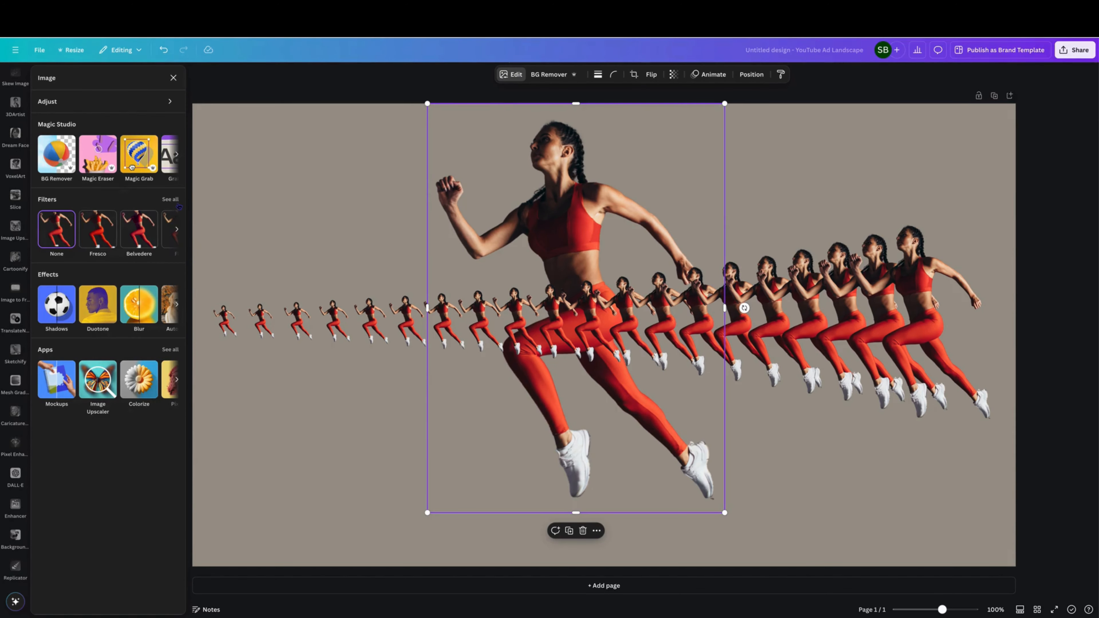
{"action": "left_click", "coordinate": [90, 102]}
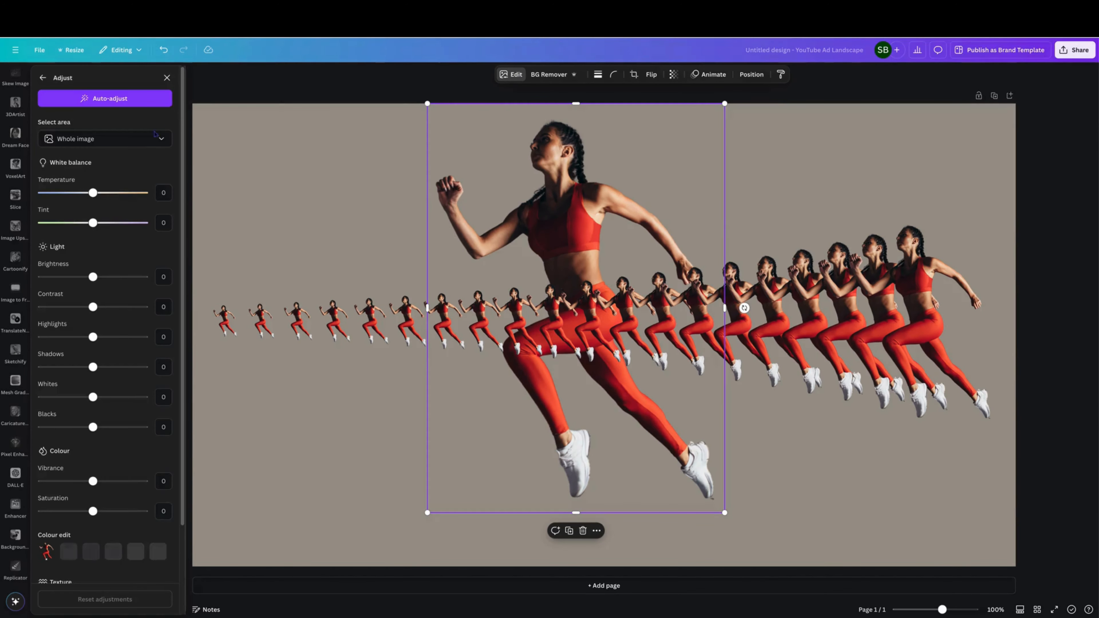
{"action": "left_click_drag", "start_coordinate": [93, 277], "coordinate": [108, 308]}
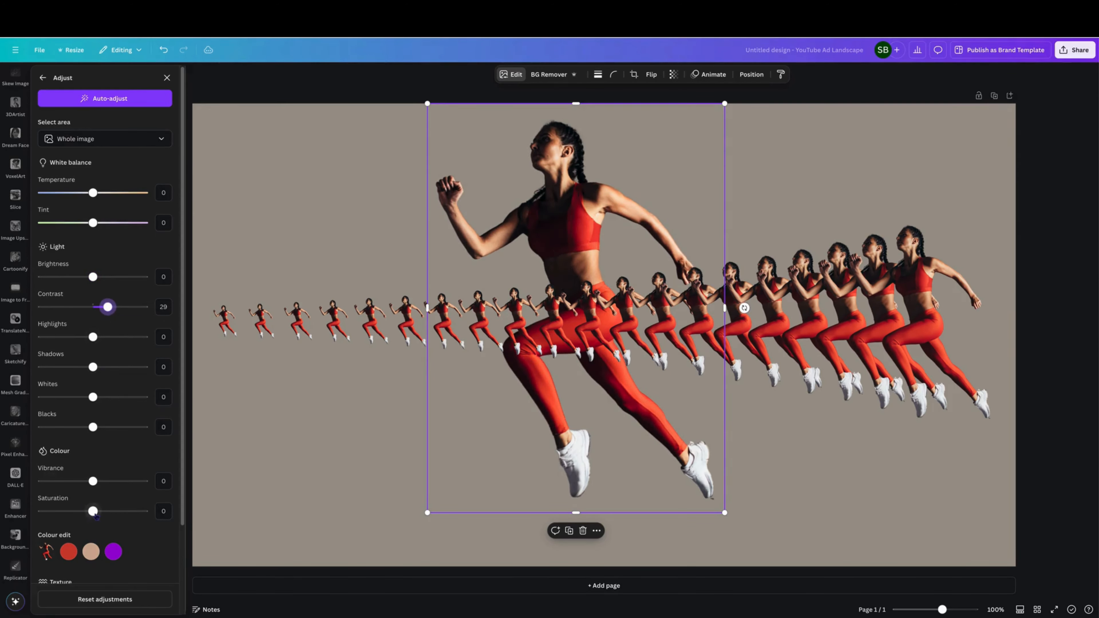
- Add a text box in the default heading style to the page, keeping its placeholder text
{"action": "mouse_move", "coordinate": [93, 512]}
{"action": "left_mouse_down"}
{"action": "mouse_move", "coordinate": [67, 511]}
{"action": "mouse_move", "coordinate": [143, 511]}
{"action": "mouse_move", "coordinate": [92, 511]}
{"action": "left_mouse_up"}
{"action": "left_click", "coordinate": [15, 566]}
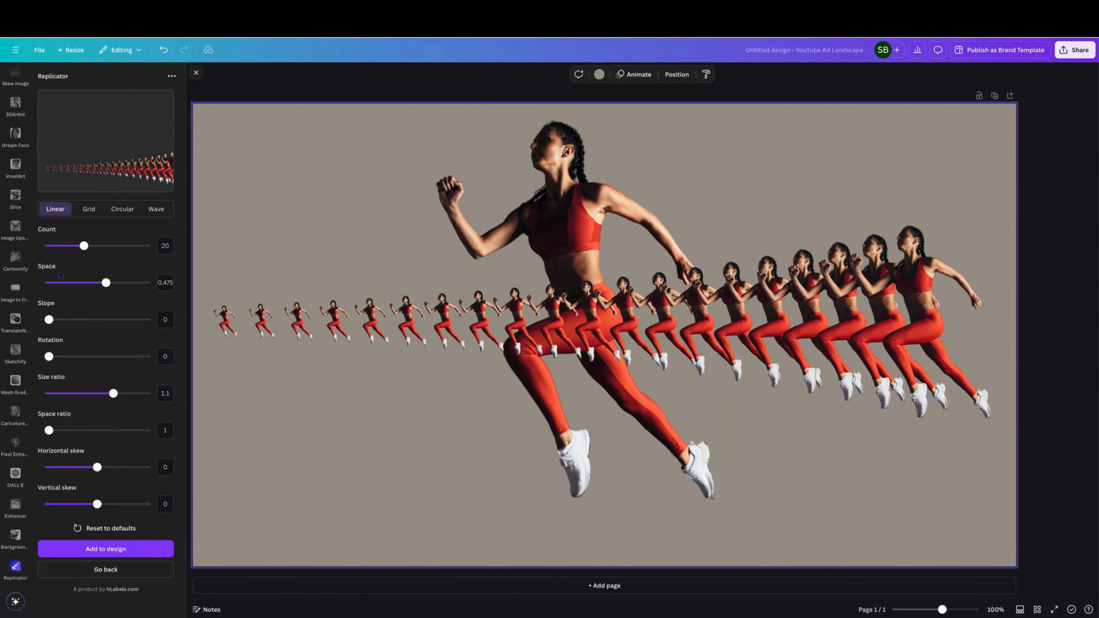
{"action": "scroll", "coordinate": [17, 238], "scroll_direction": "up", "scroll_amount": 10}
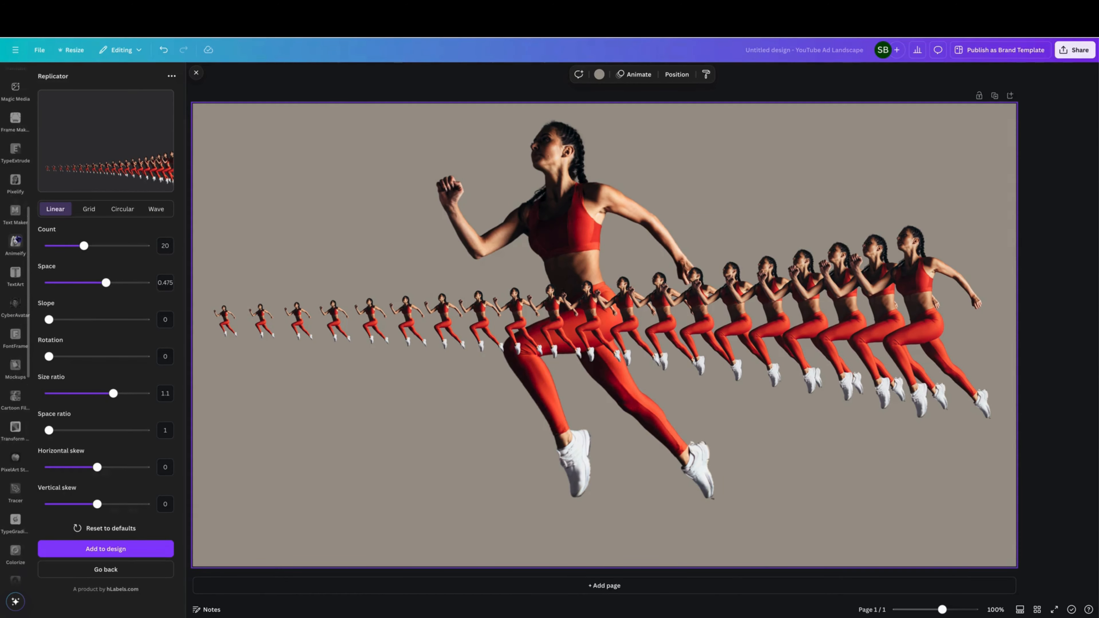
{"action": "left_click", "coordinate": [15, 142]}
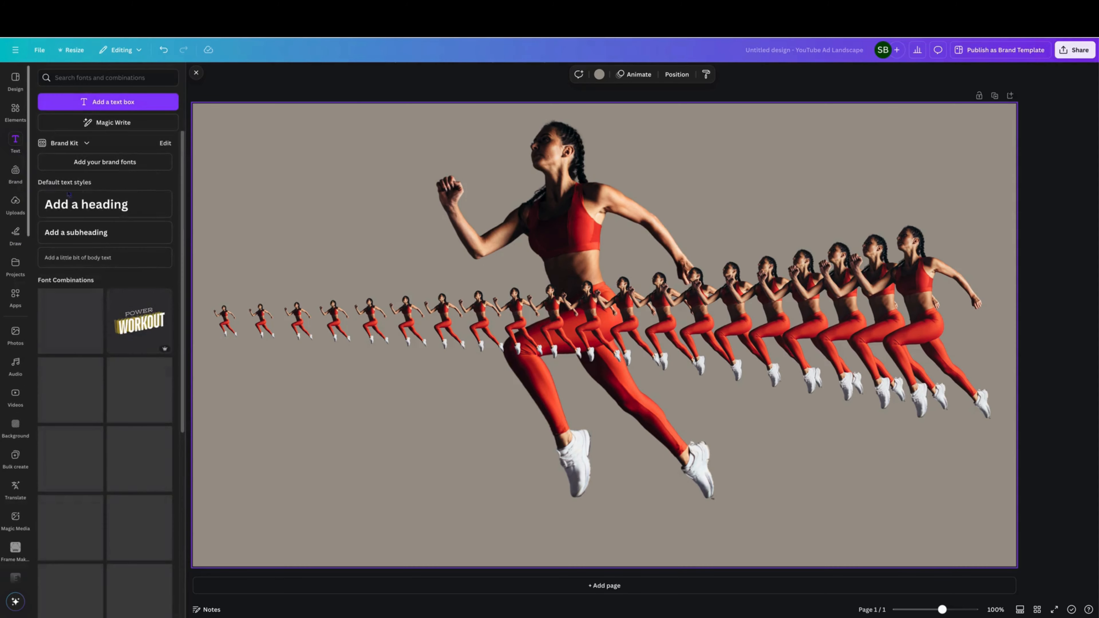
{"action": "left_click", "coordinate": [104, 204]}
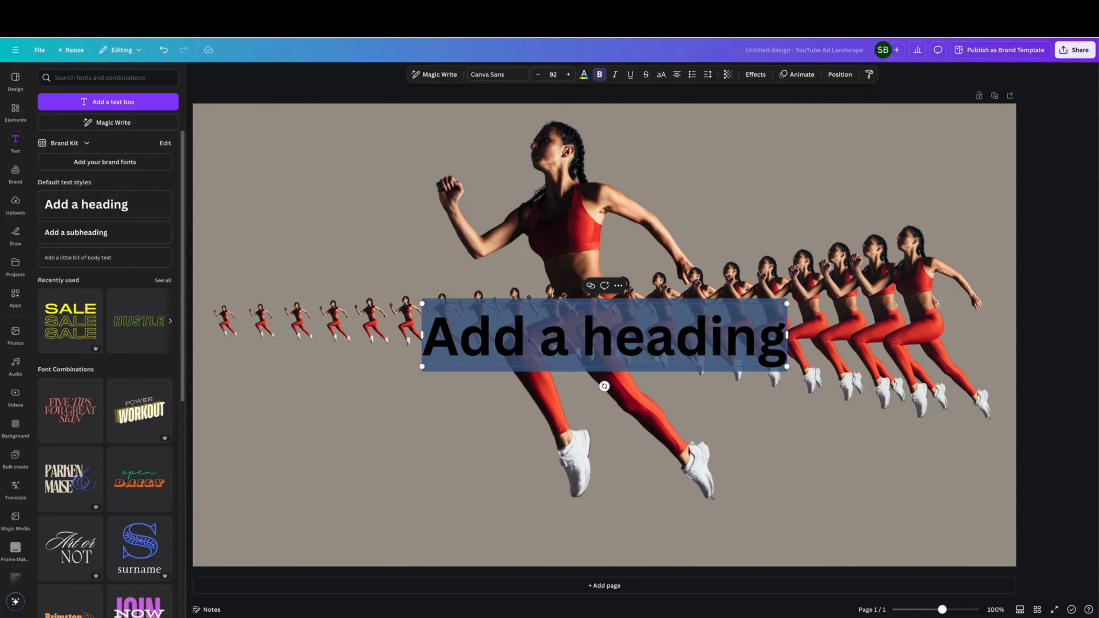
- Select the fifth small runner in the replicated row and reopen the Replicator app
{"action": "left_click", "coordinate": [26, 121]}
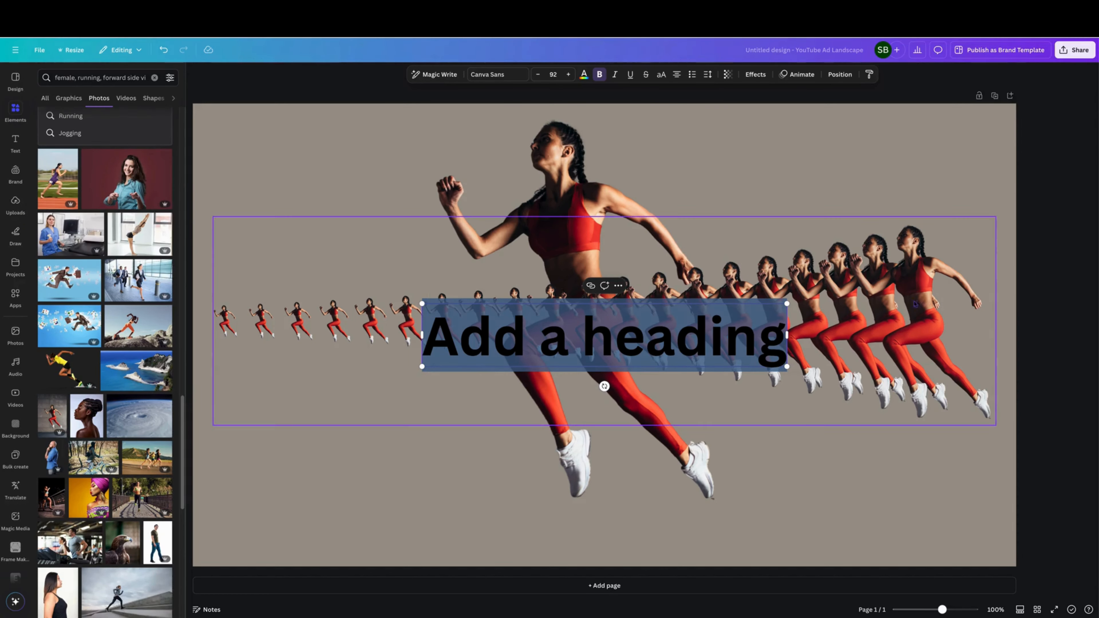
{"action": "left_click", "coordinate": [370, 328]}
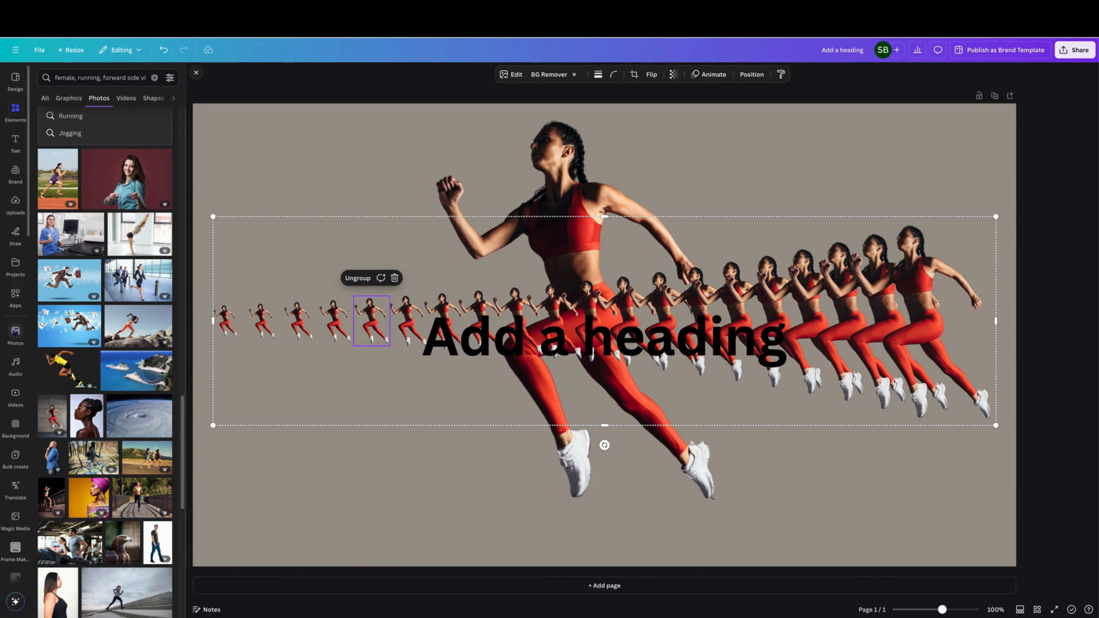
{"action": "left_click", "coordinate": [16, 296]}
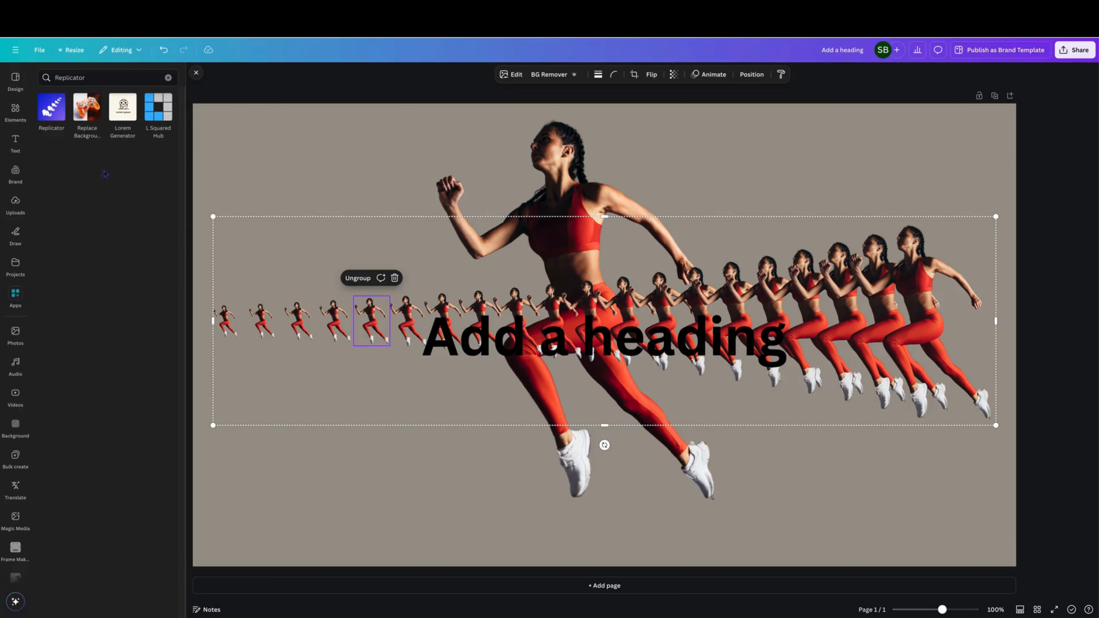
{"action": "left_click", "coordinate": [59, 111]}
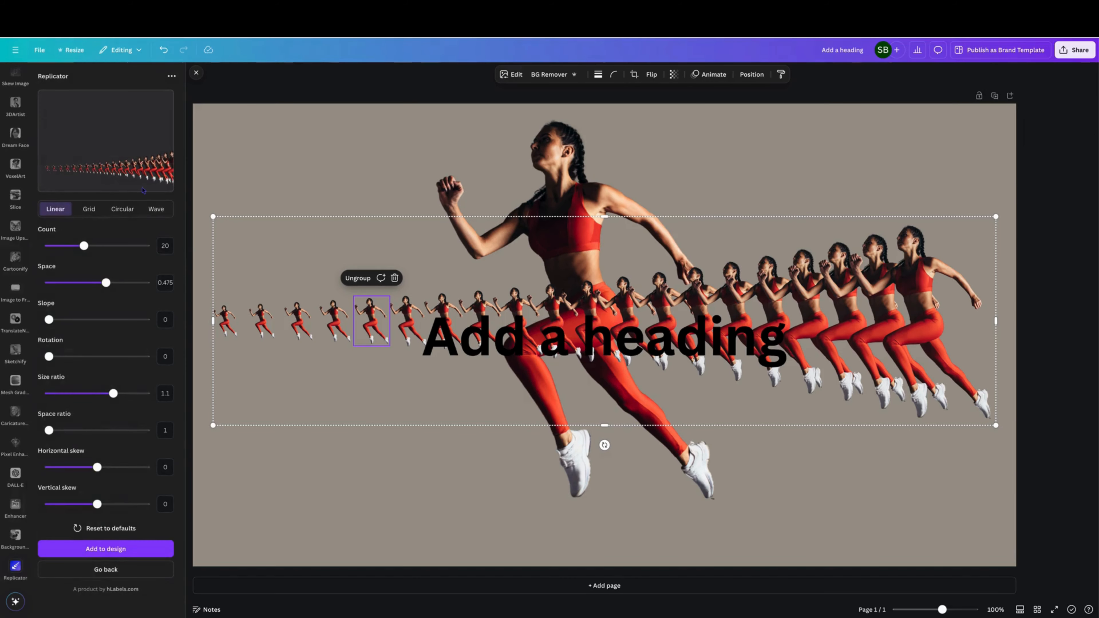